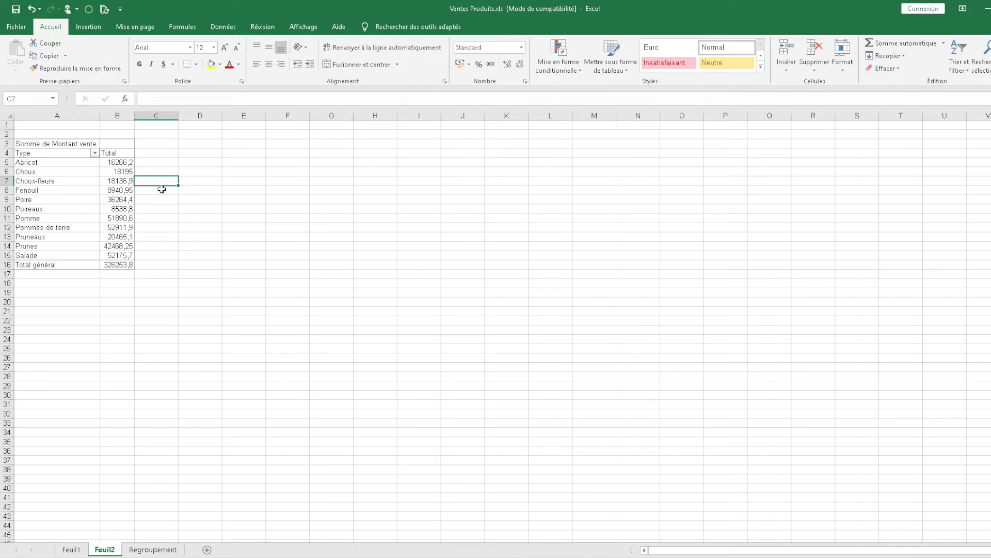
# Step: Examine the pivot table on Feuil2, going through its product types and the Fenouil sales total
pyautogui.press('Up')
pyautogui.press('Up')
pyautogui.press('Left')
pyautogui.press('Left')
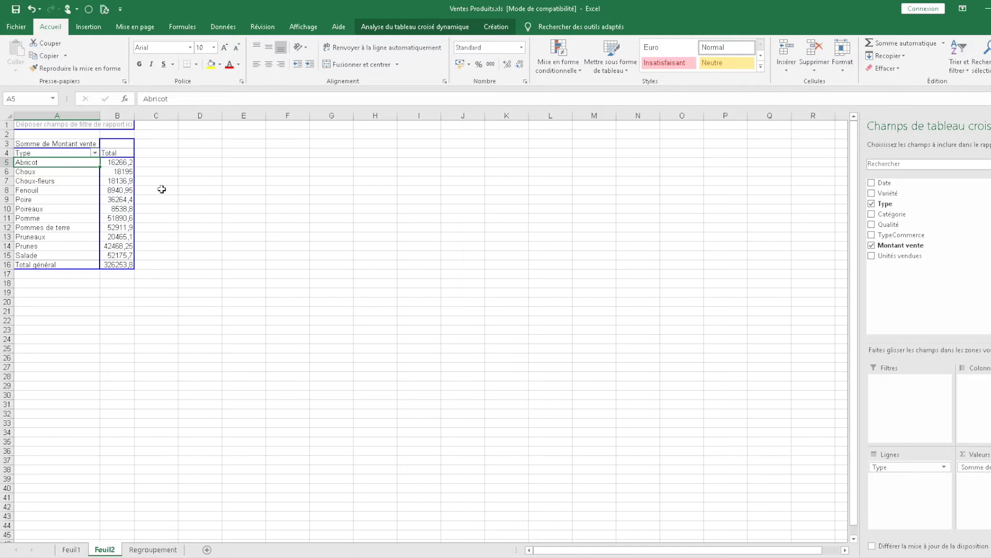
pyautogui.press('Down')
pyautogui.press('Down')
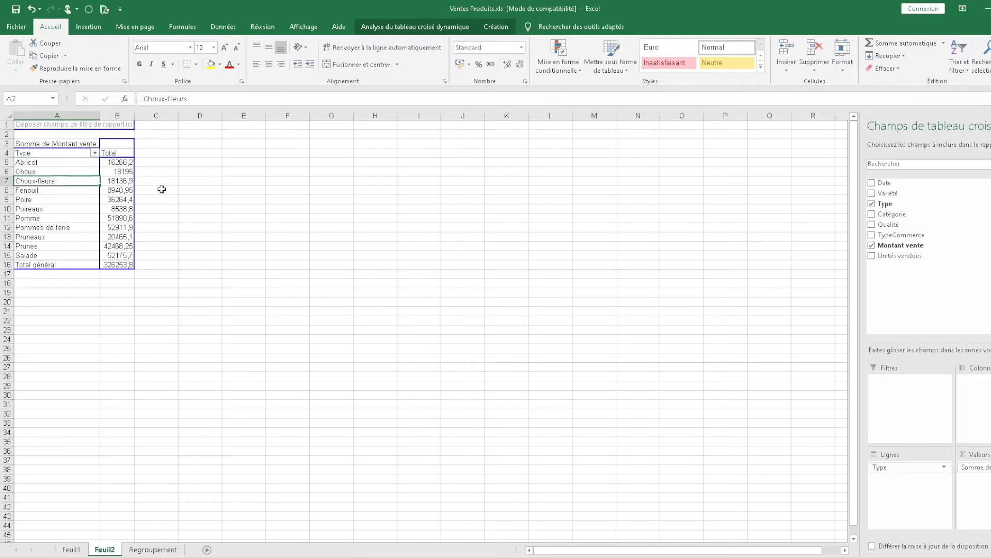
pyautogui.press('Down')
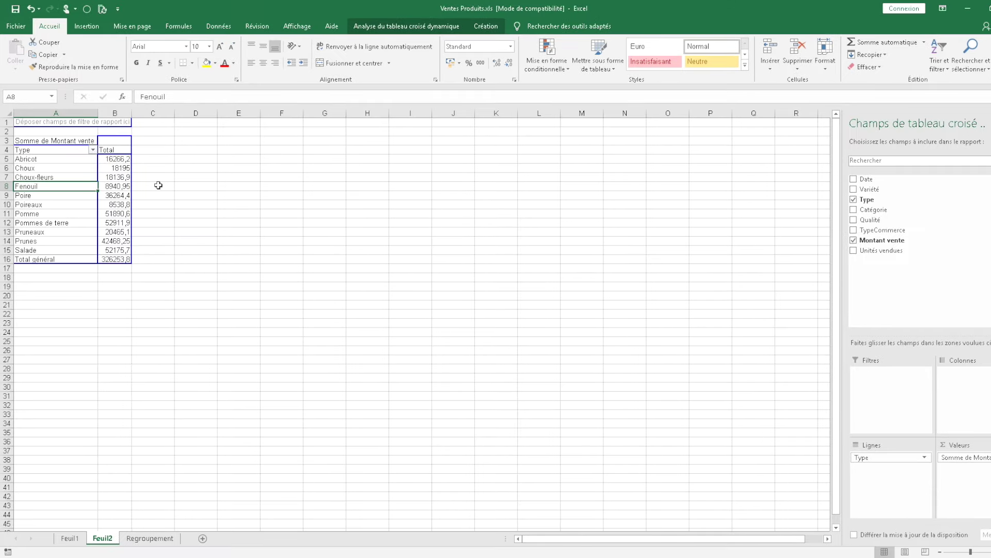
pyautogui.press('Right')
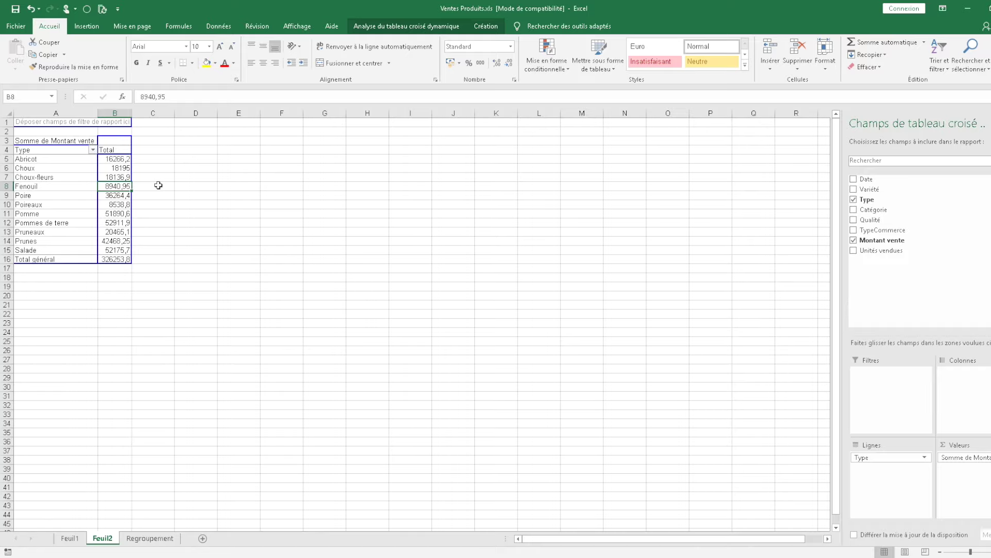
# Step: Format all the Montant vente totals in B5:B16, including the grand total, as accounting in euros (€ Français (France))
pyautogui.press('Up')
pyautogui.press('Up')
pyautogui.press('Up')
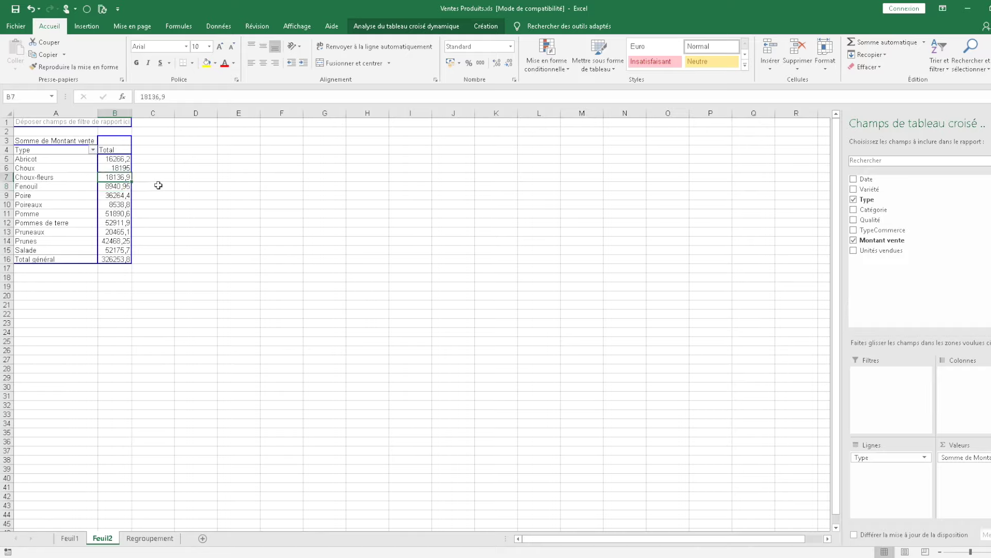
pyautogui.hotkey('ctrl', 'shift', 'Down')
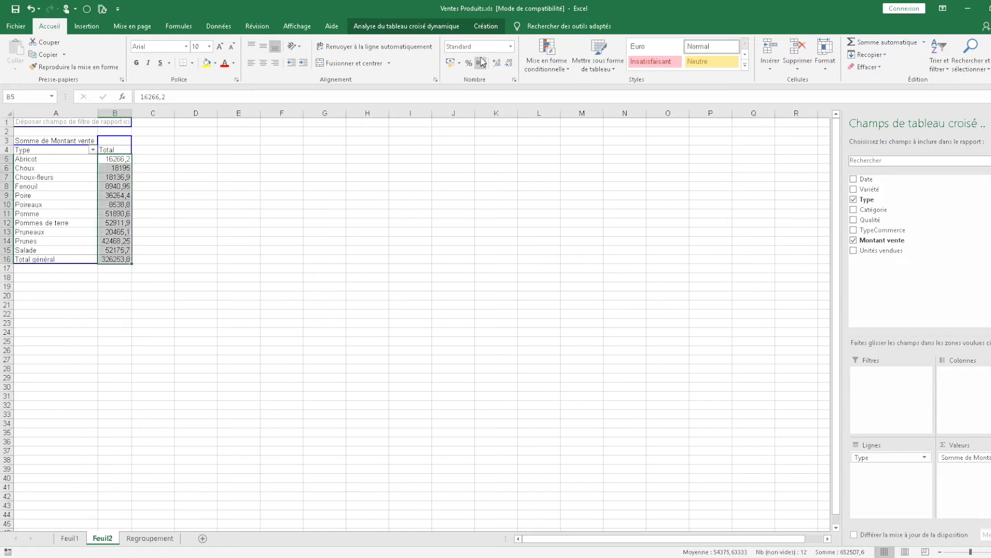
pyautogui.click(459, 62)
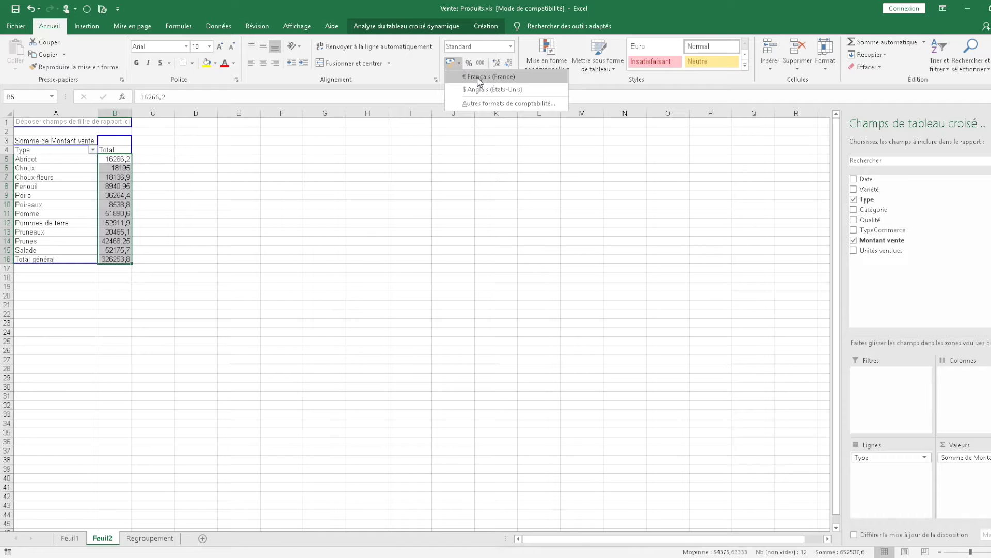
pyautogui.click(478, 78)
pyautogui.press('Down')
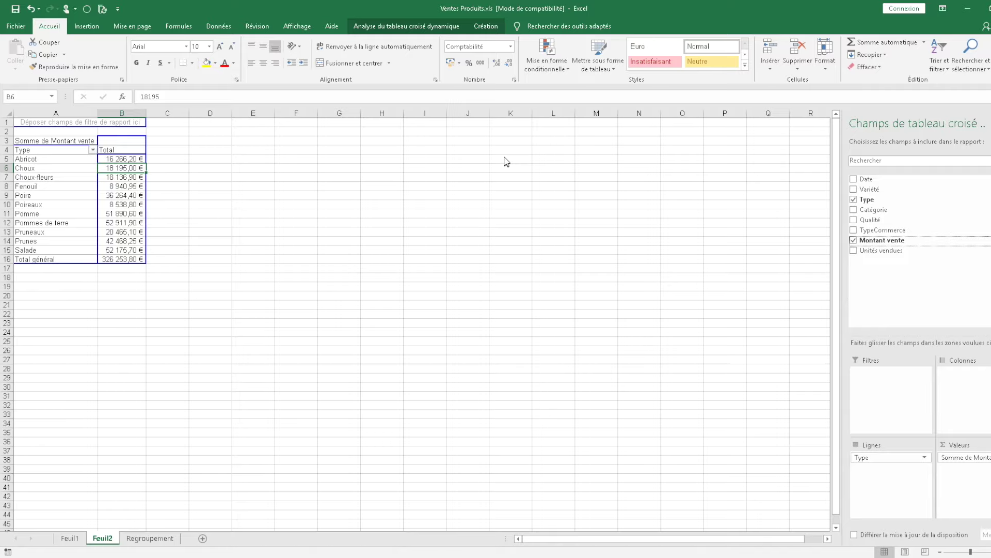
# Step: Add the Unités vendues field to the pivot table's Values area
pyautogui.press('Down')
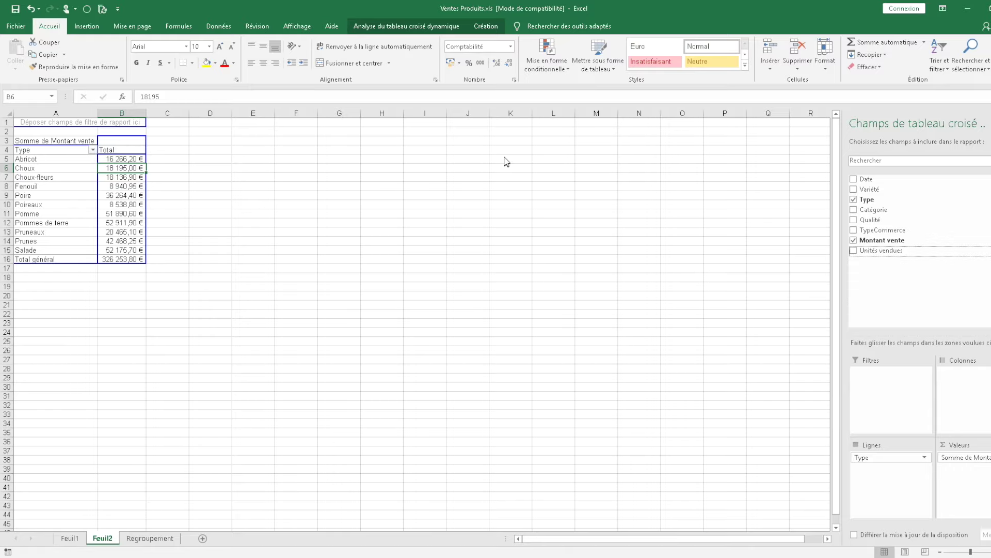
pyautogui.hotkey('shift', 'F10')
pyautogui.press('Down')
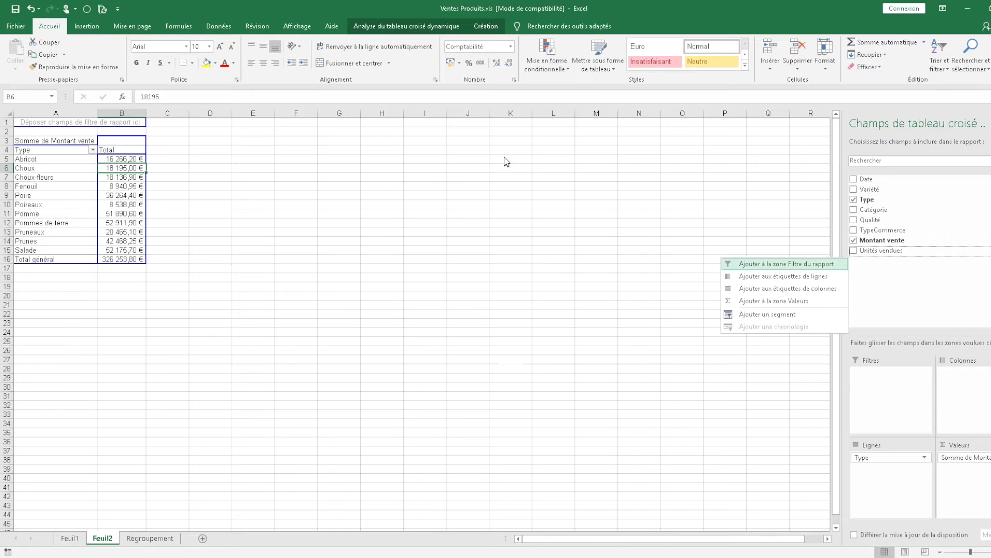
pyautogui.press('Down')
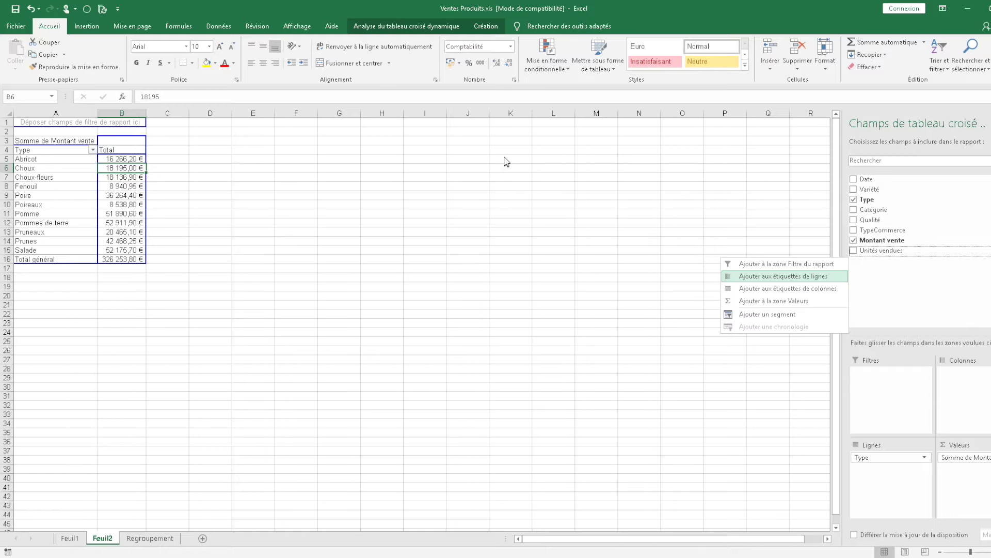
pyautogui.press('Down')
pyautogui.press('Down')
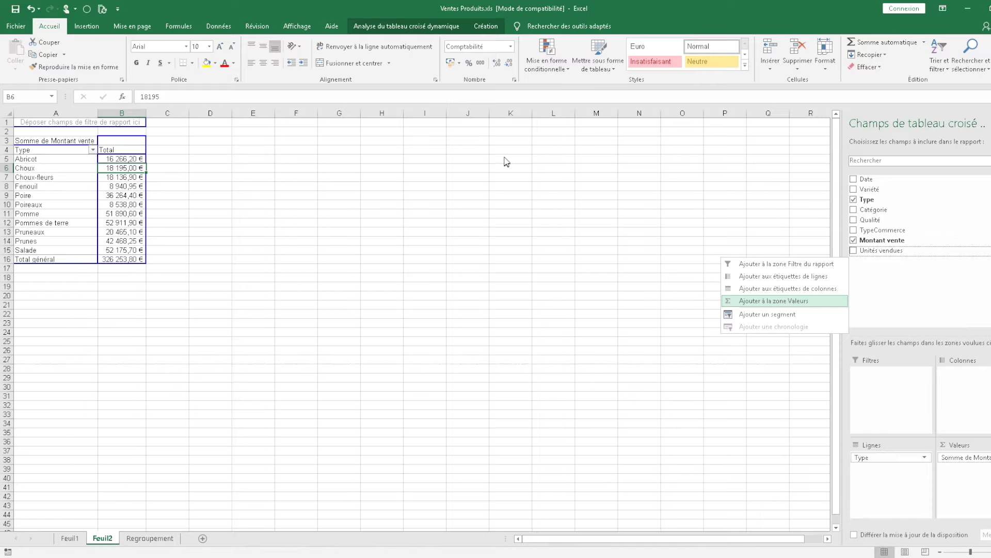
pyautogui.press('Return')
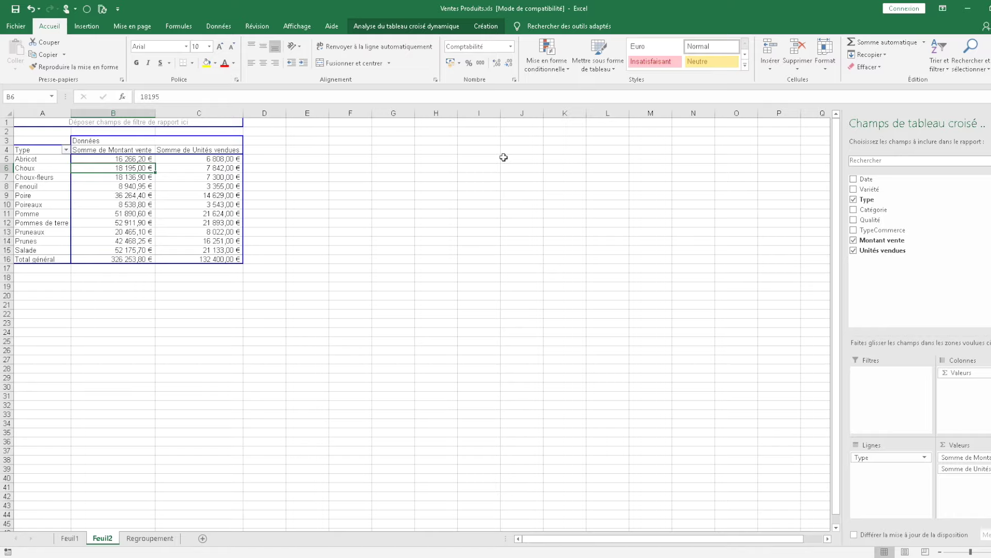
# Step: Set the number format of the Somme de Unités vendues values in C5:C16 to Standard
pyautogui.press('Left')
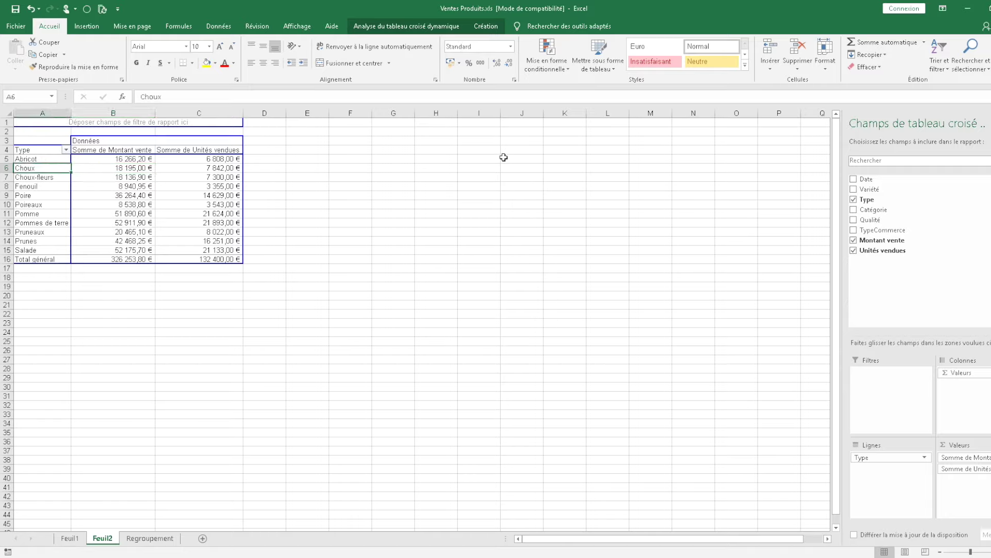
pyautogui.press('Right')
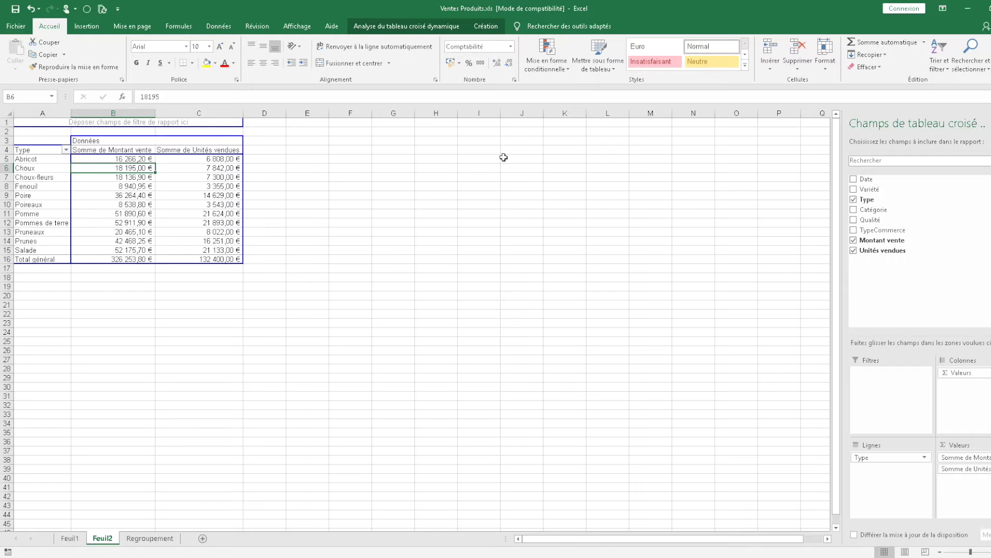
pyautogui.press('Right')
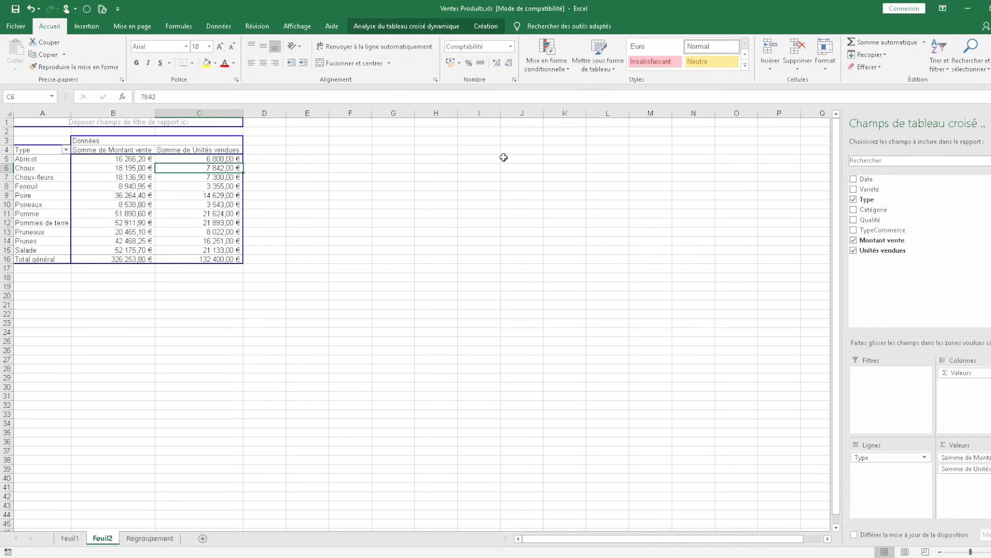
pyautogui.press('Up')
pyautogui.hotkey('ctrl', 'shift', 'Down')
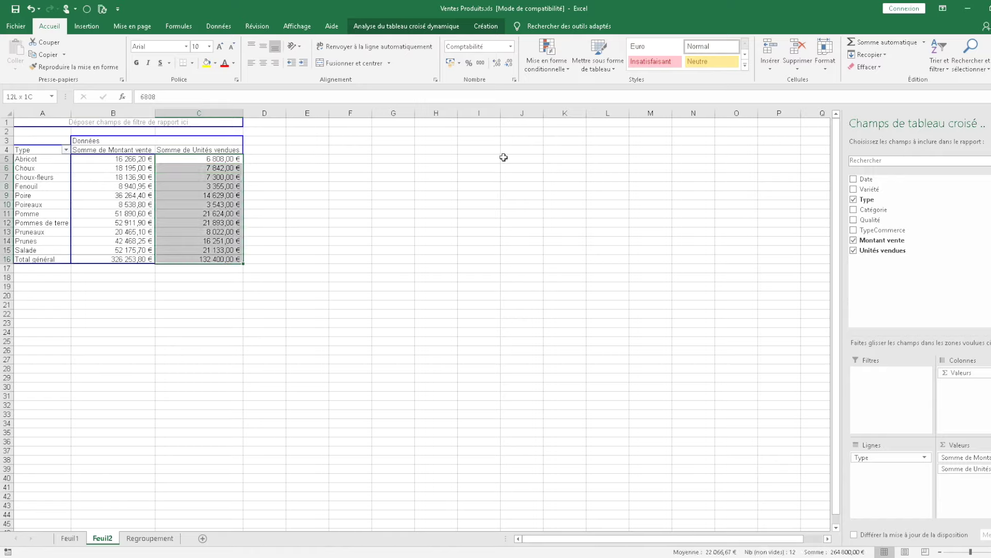
pyautogui.click(510, 46)
pyautogui.click(517, 64)
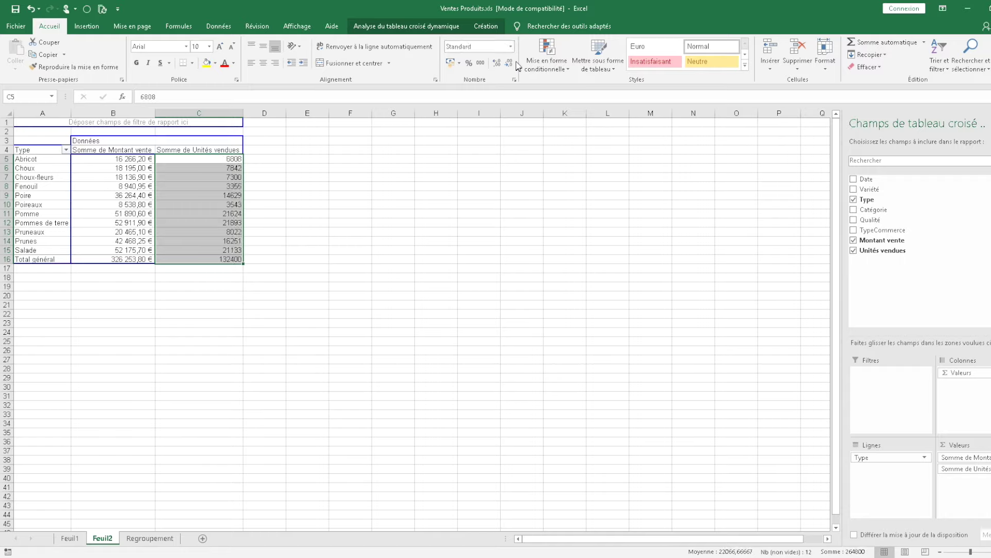
pyautogui.press('Down')
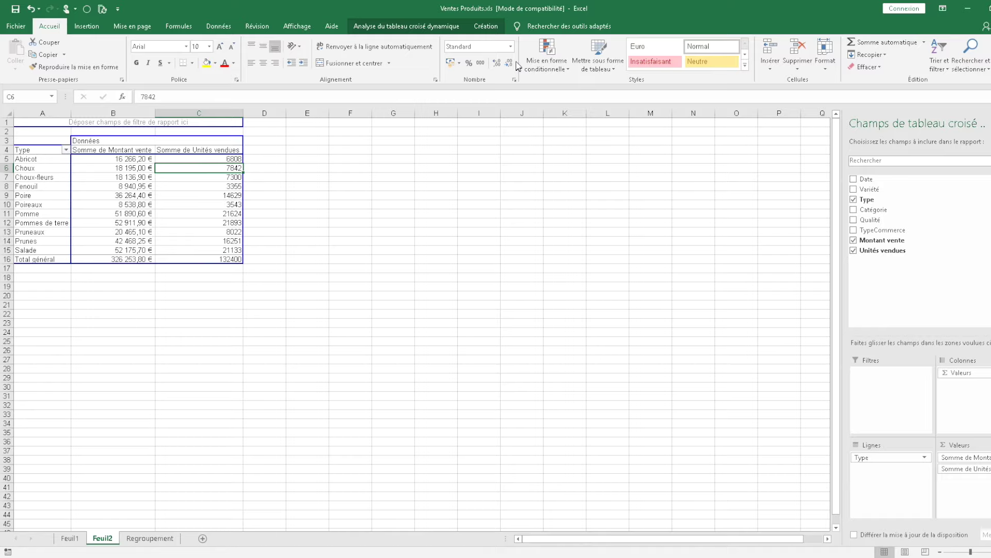
pyautogui.press('Down')
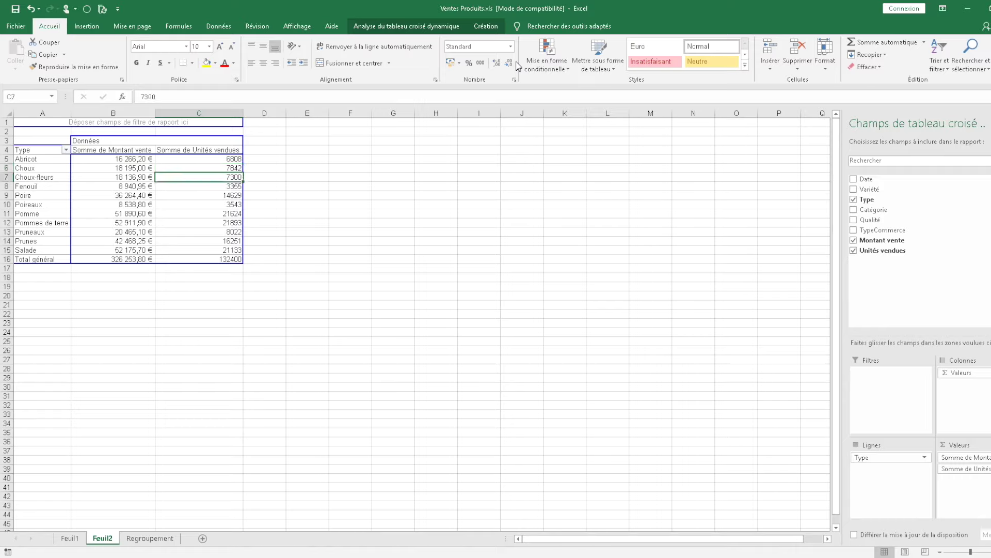
pyautogui.press('Down')
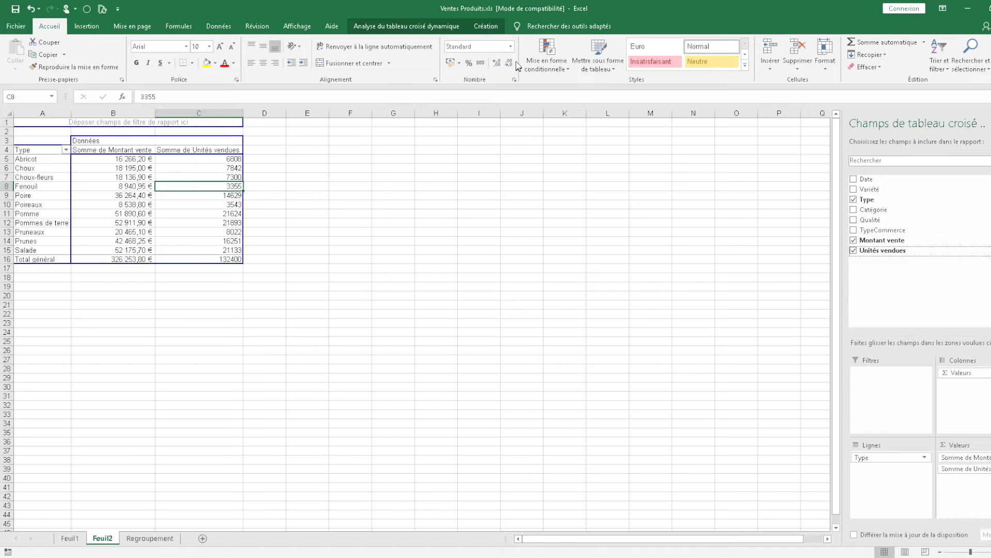
# Step: Add the TypeCommerce field to the pivot table's report filter area
pyautogui.press('Up')
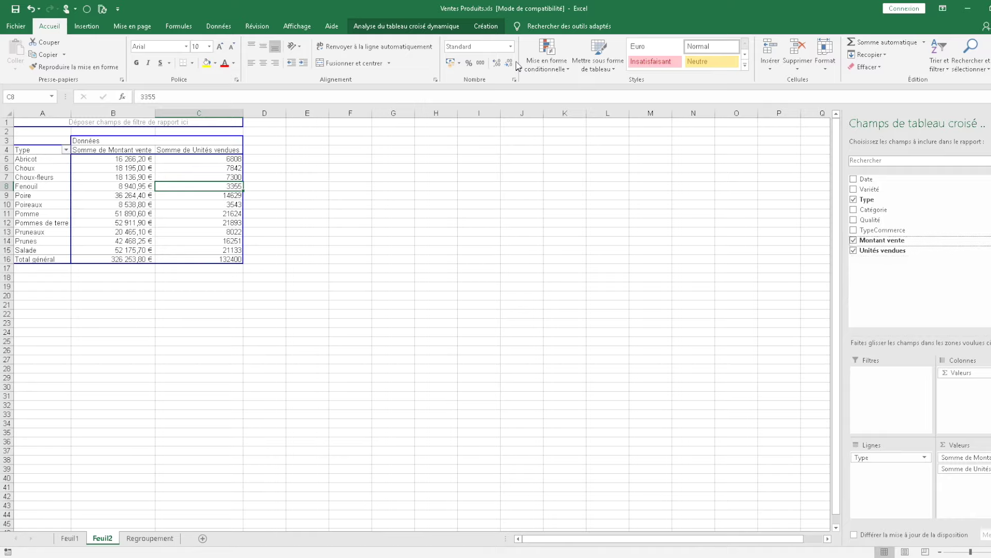
pyautogui.press('Up')
pyautogui.hotkey('shift', 'F10')
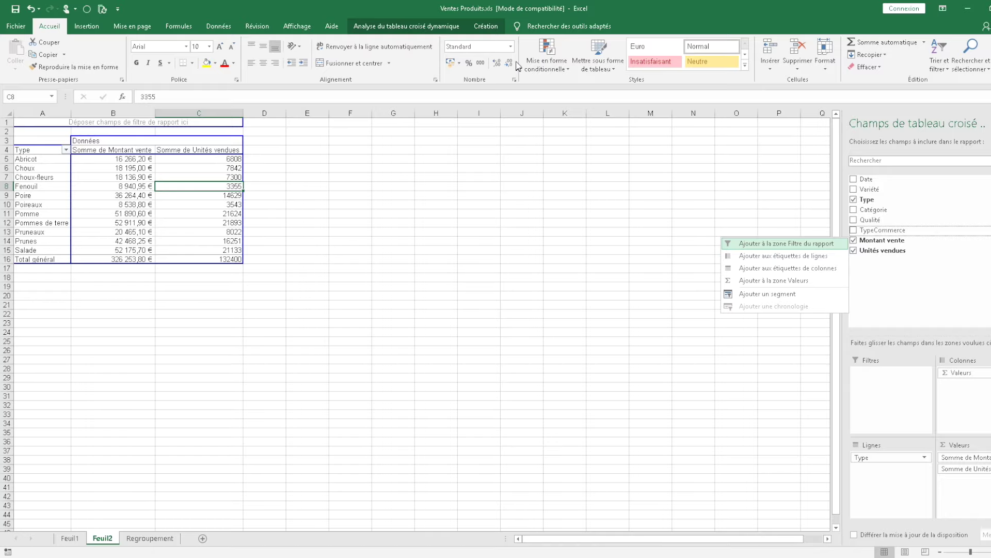
pyautogui.press('Return')
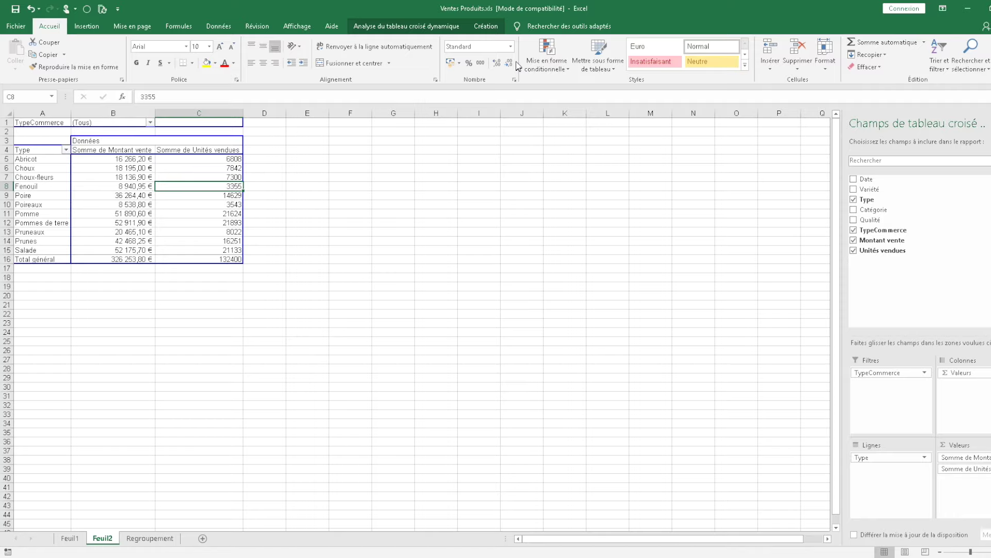
# Step: Filter the pivot table's TypeCommerce report filter in B1 to show only Client de passage
pyautogui.press('Up')
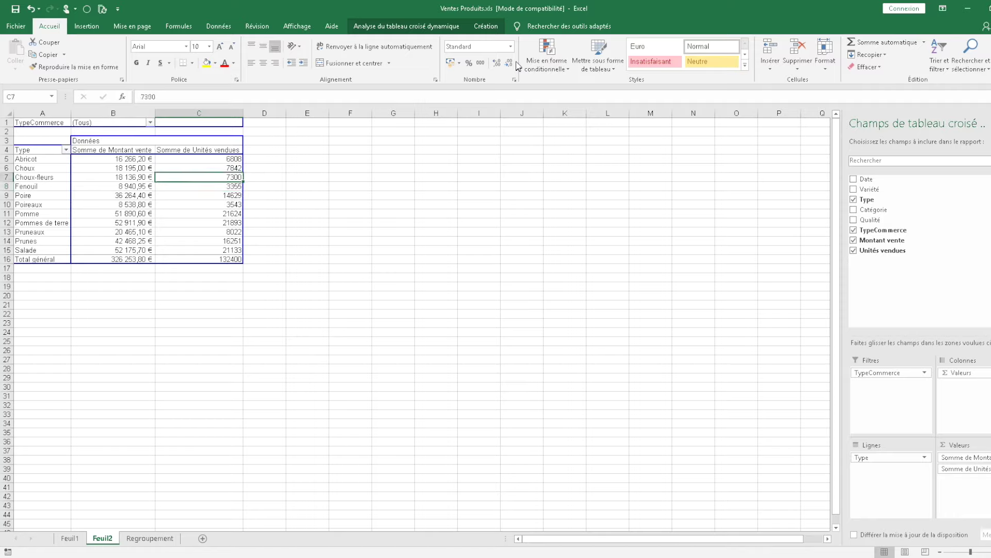
pyautogui.press('Up')
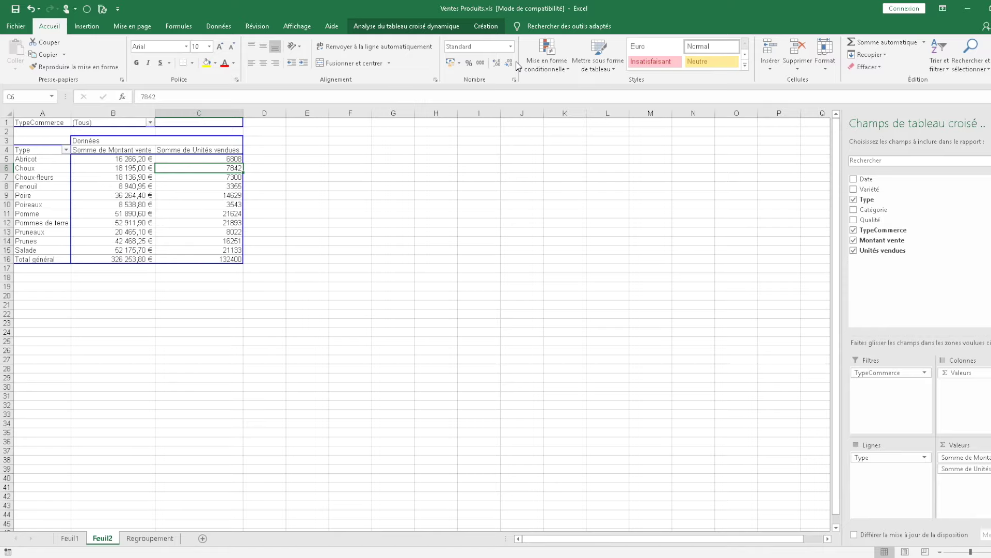
pyautogui.hotkey('ctrl', 'Home')
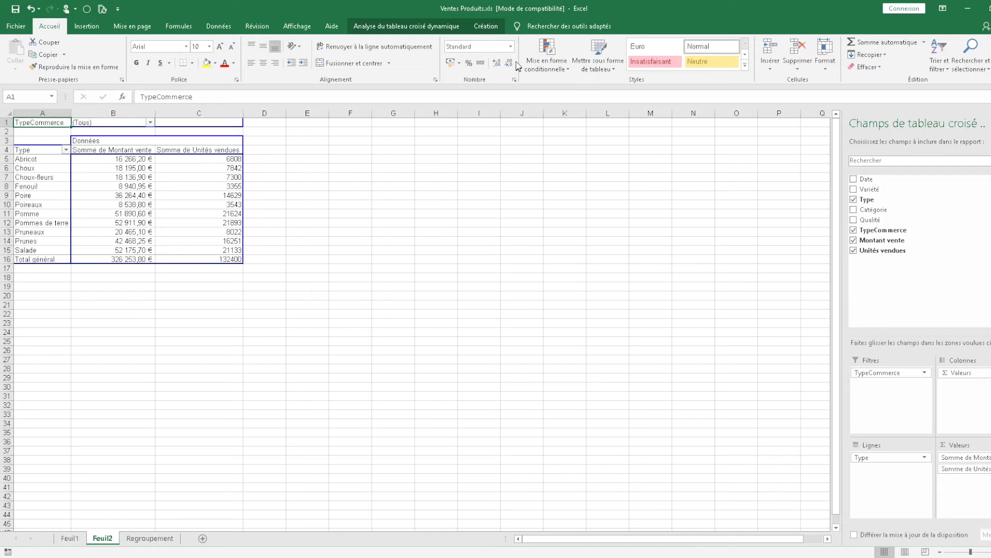
pyautogui.press('Right')
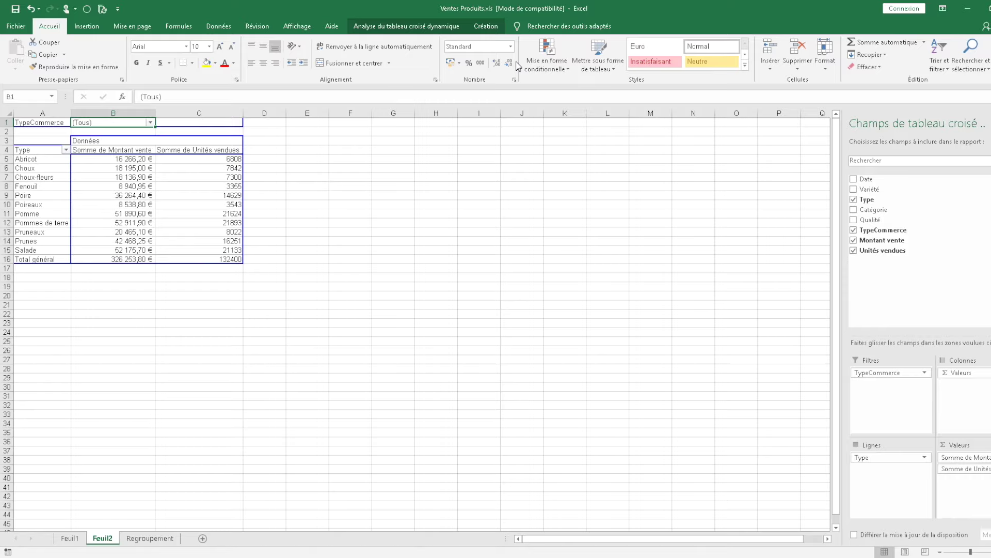
pyautogui.hotkey('alt', 'Down')
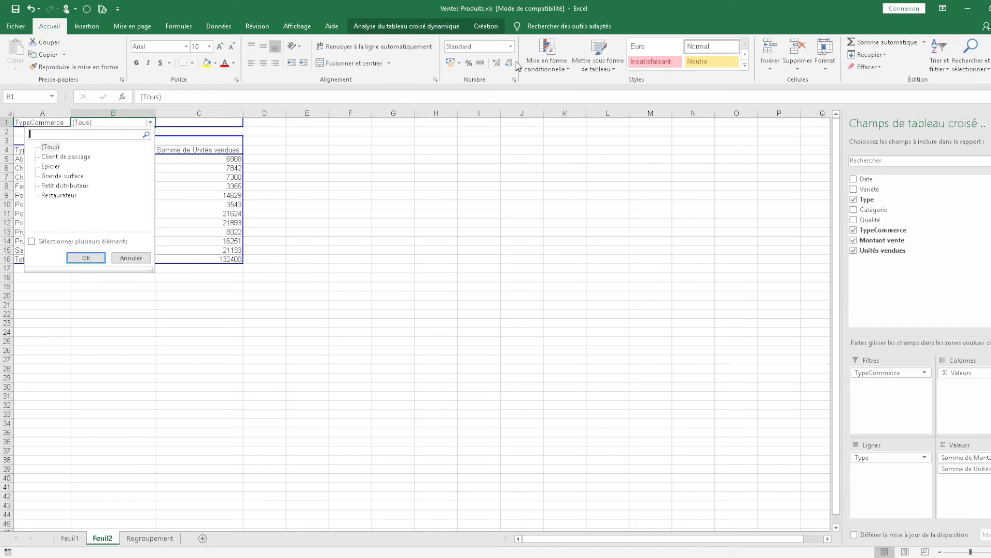
pyautogui.press('Down')
pyautogui.press('Down')
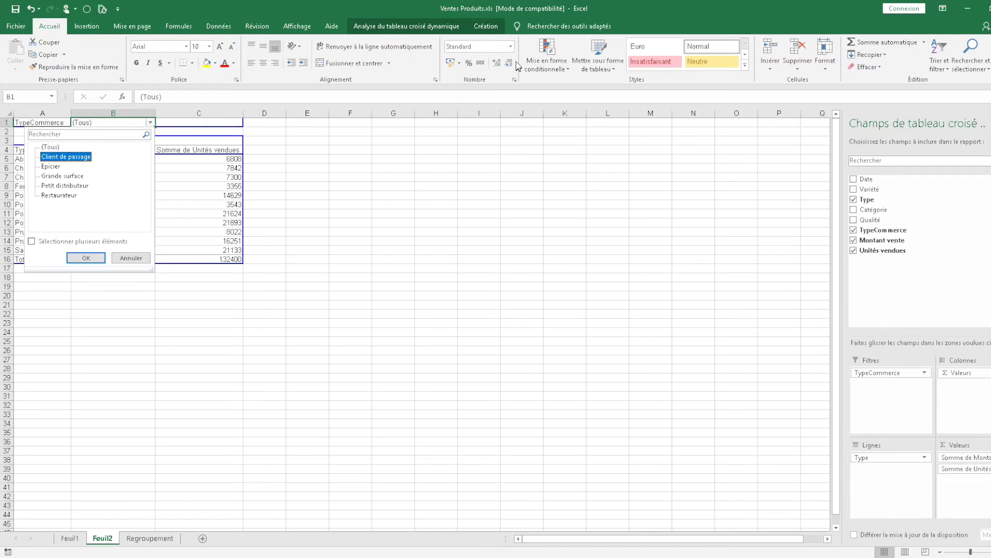
pyautogui.press('Down')
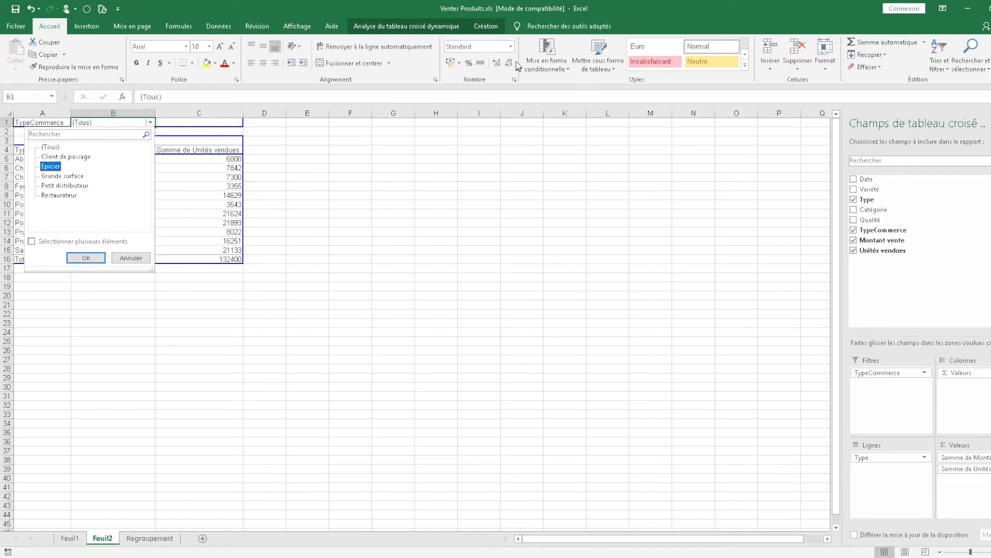
pyautogui.press('Down')
pyautogui.press('Down')
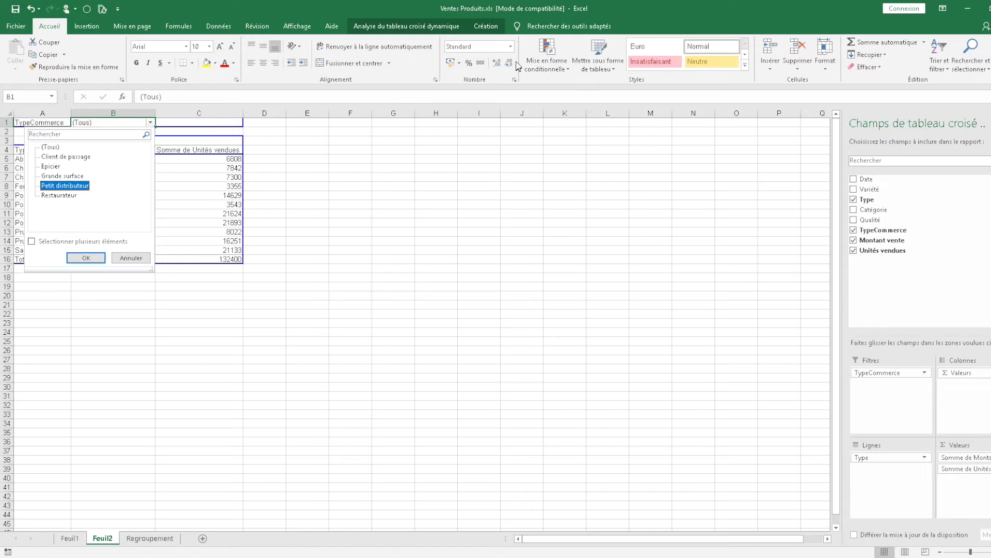
pyautogui.press('Down')
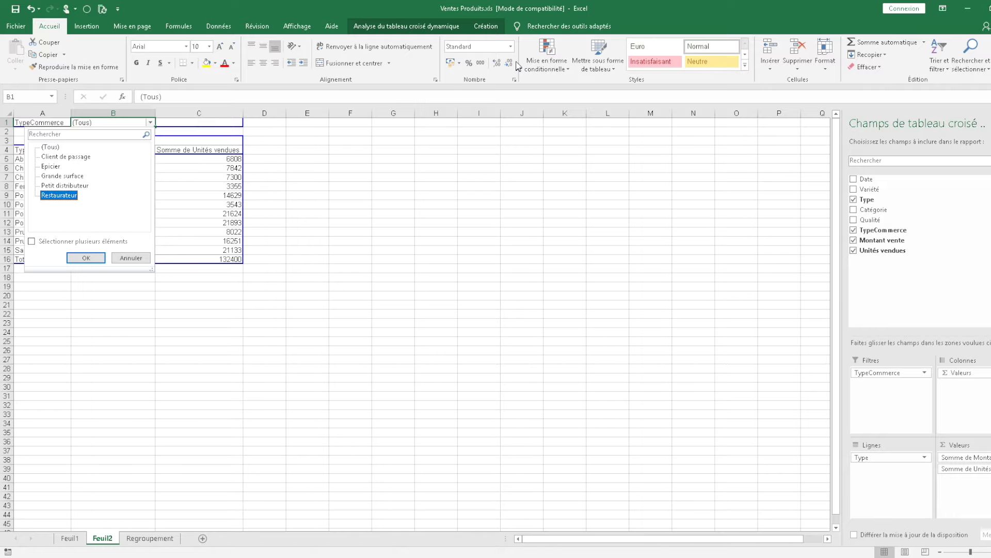
pyautogui.press('Up')
pyautogui.press('Up')
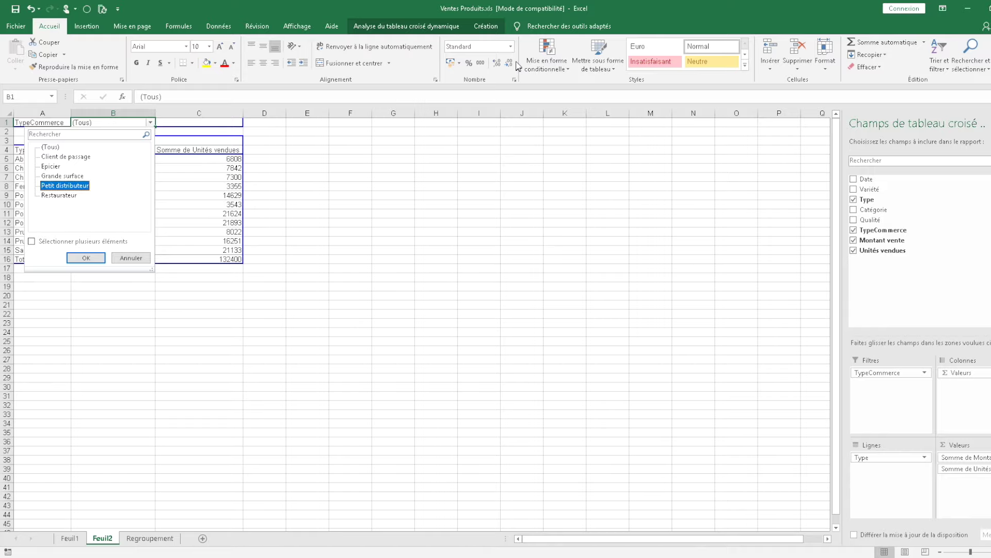
pyautogui.press('Up')
pyautogui.press('Up')
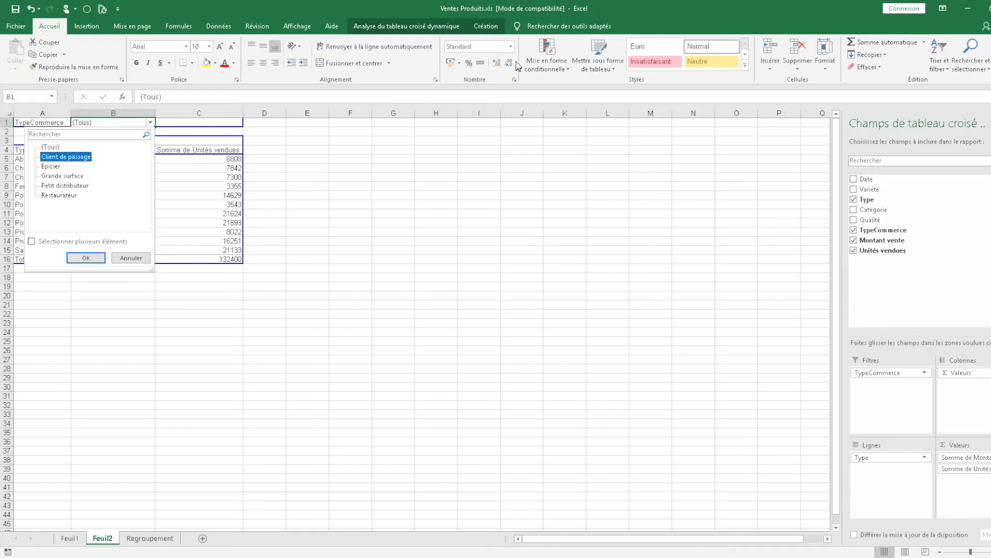
pyautogui.press('Return')
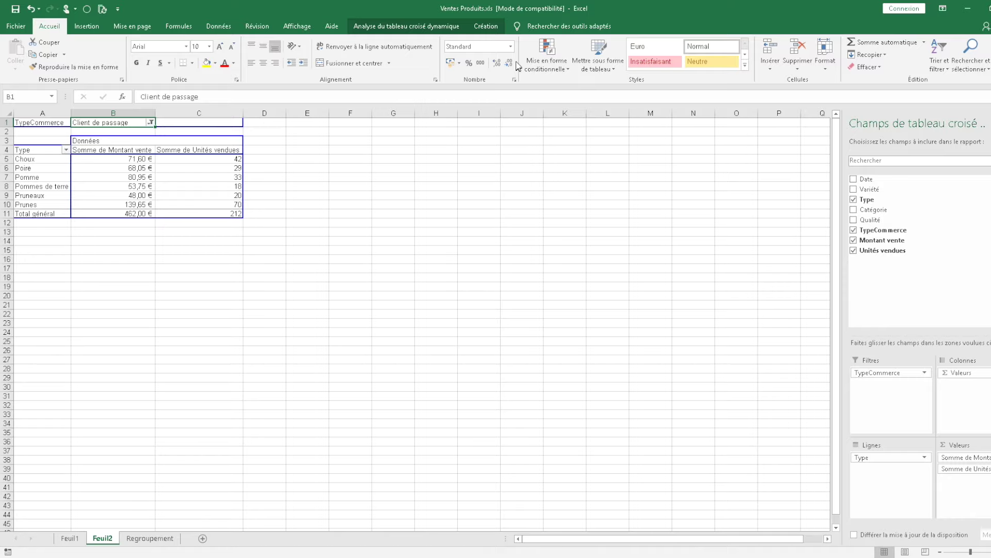
# Step: Examine the Client de passage sales amounts and the units sold for each product type, down to the grand total
pyautogui.press('Down')
pyautogui.press('Down')
pyautogui.press('Down')
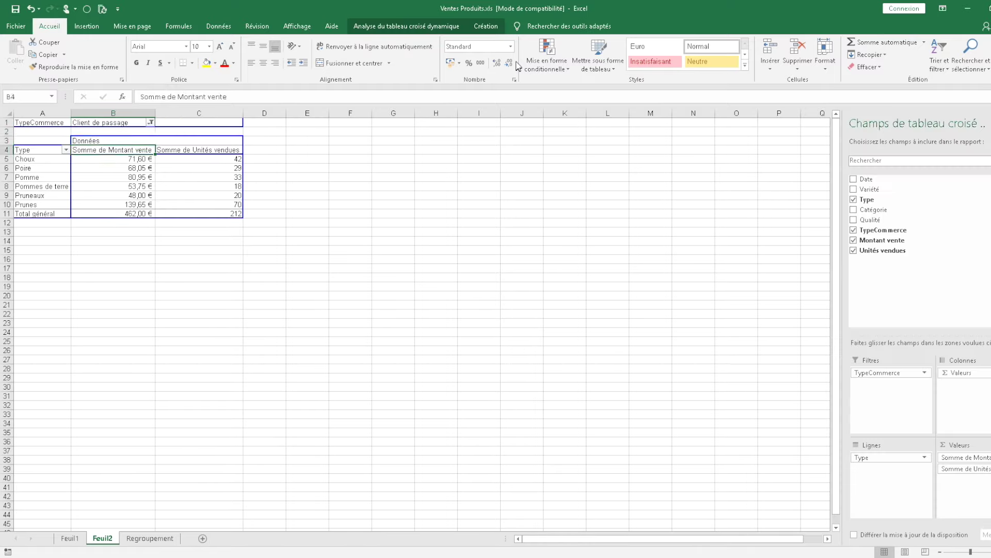
pyautogui.press('Down')
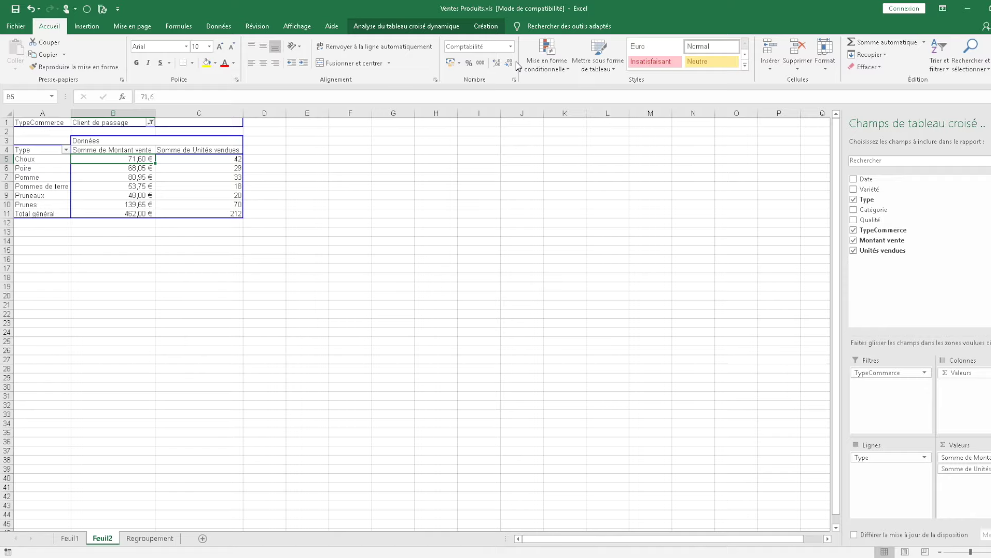
pyautogui.press('Right')
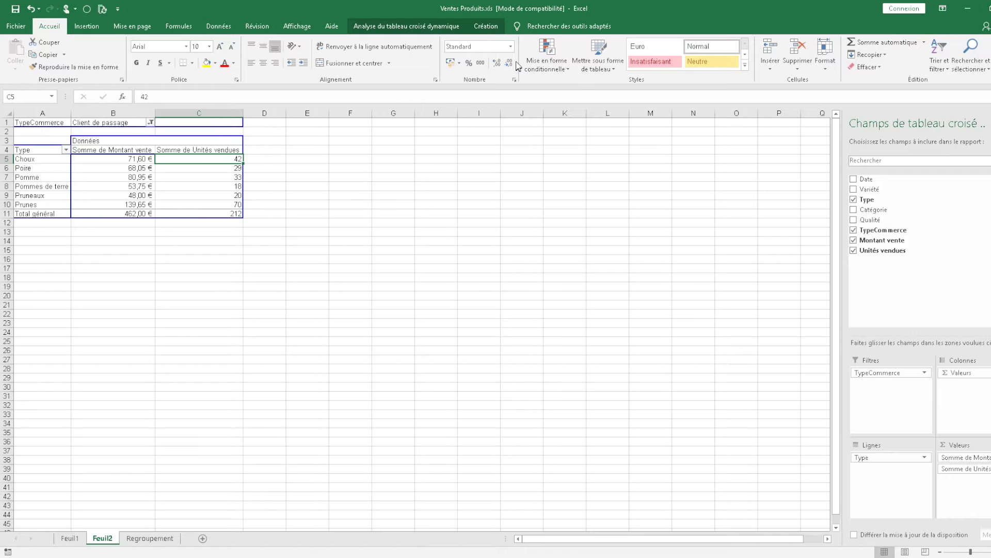
pyautogui.press('Down')
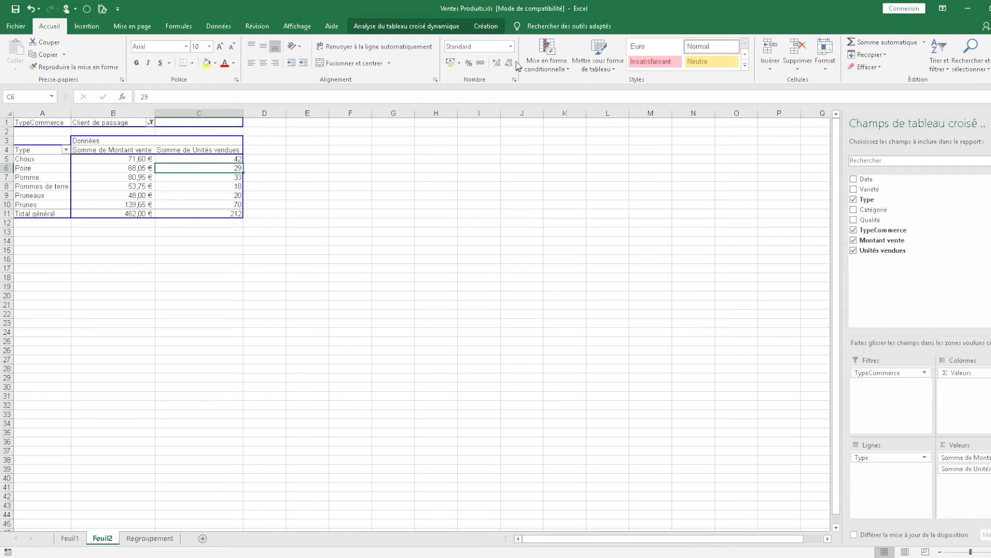
pyautogui.press('Down')
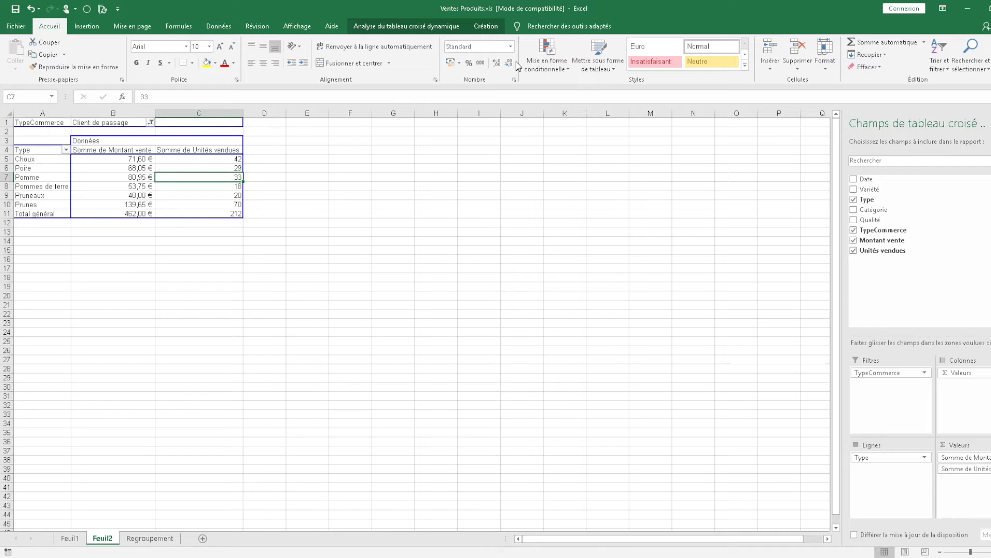
pyautogui.press('Down')
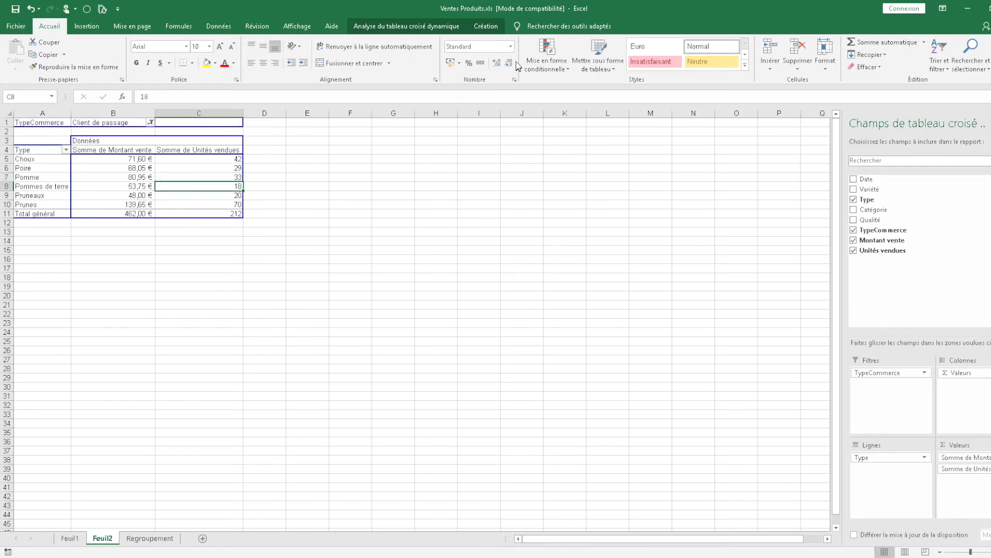
pyautogui.press('Down')
pyautogui.press('Down')
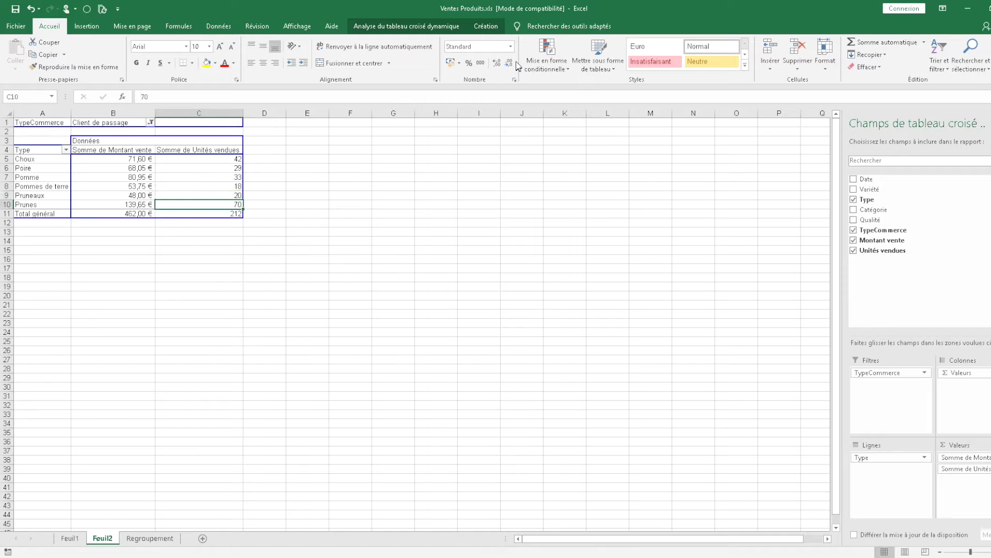
pyautogui.press('Down')
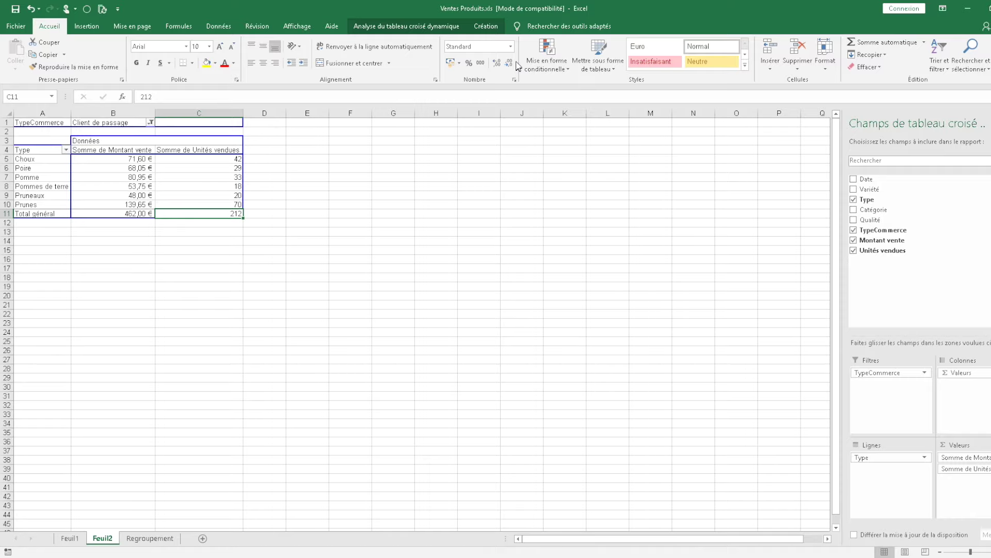
# Step: Change the TypeCommerce report filter in B1 to Restaurateur
pyautogui.hotkey('ctrl', 'Home')
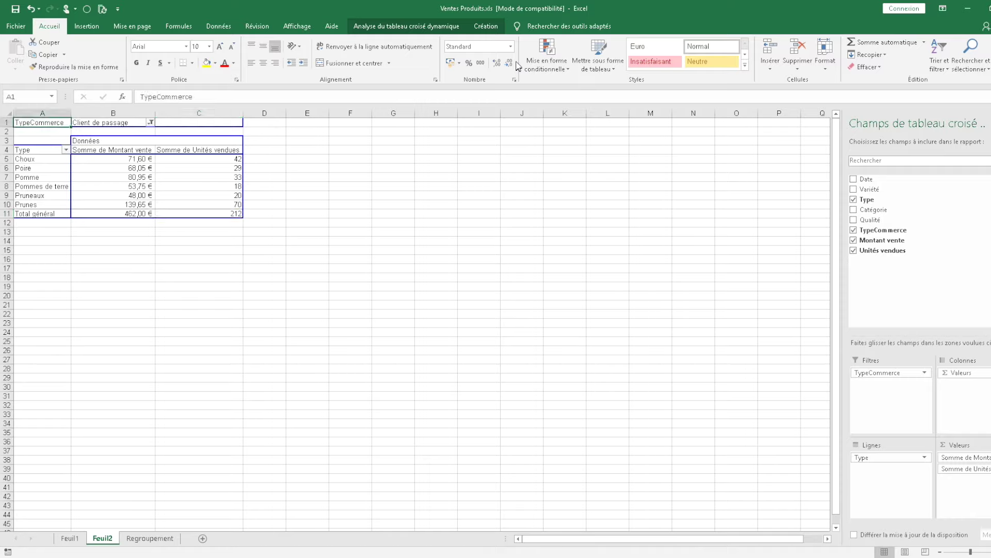
pyautogui.press('Right')
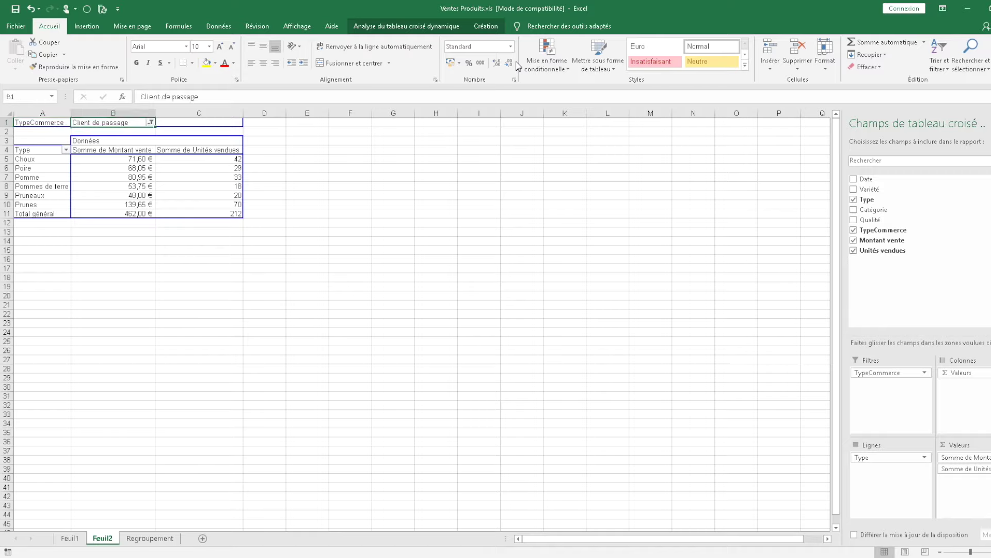
pyautogui.hotkey('alt', 'Down')
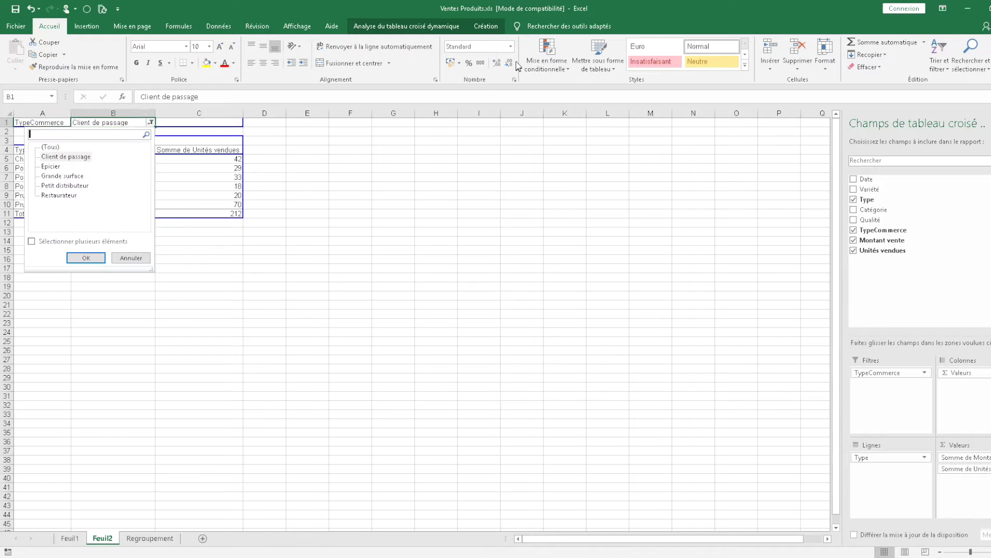
pyautogui.press('Down')
pyautogui.press('Down')
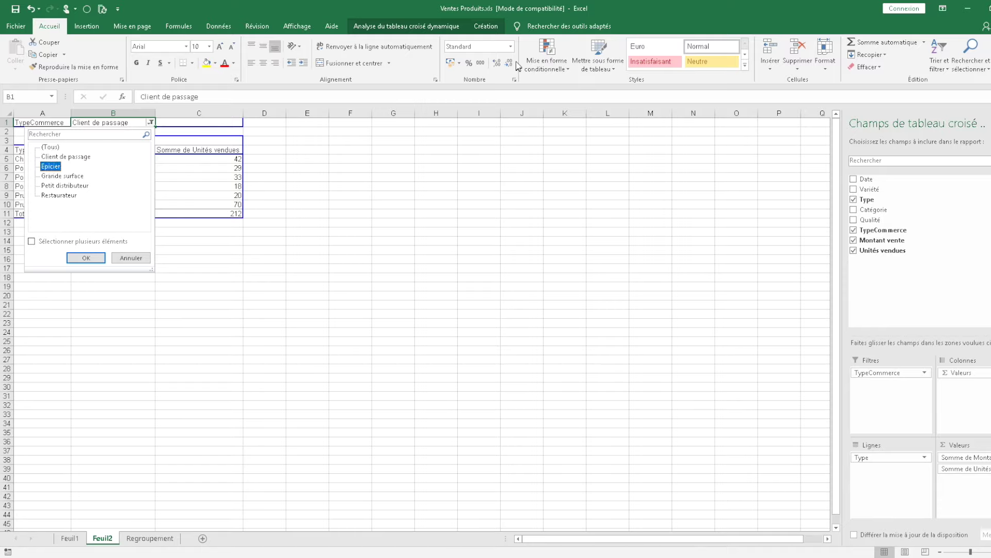
pyautogui.press('Down')
pyautogui.press('Down')
pyautogui.press('Down')
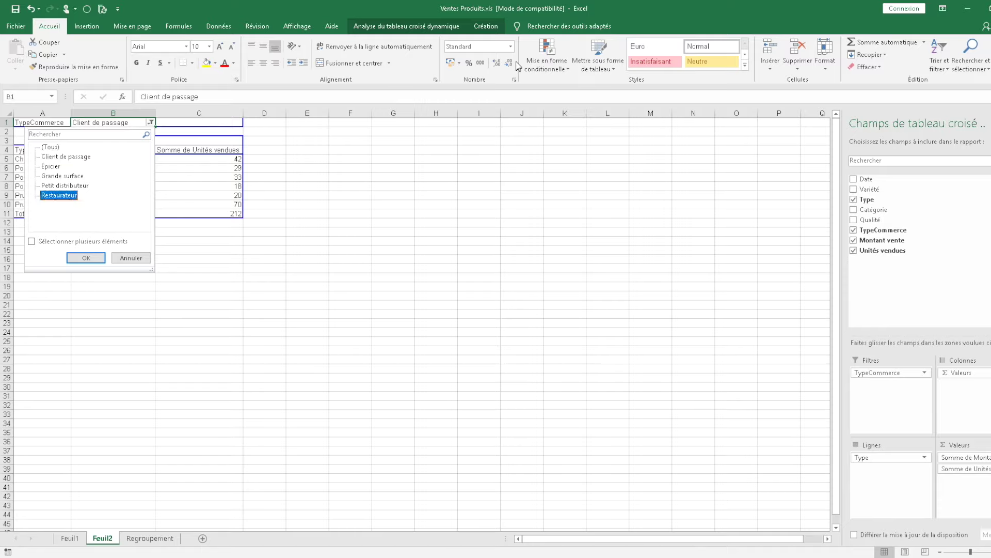
pyautogui.press('Return')
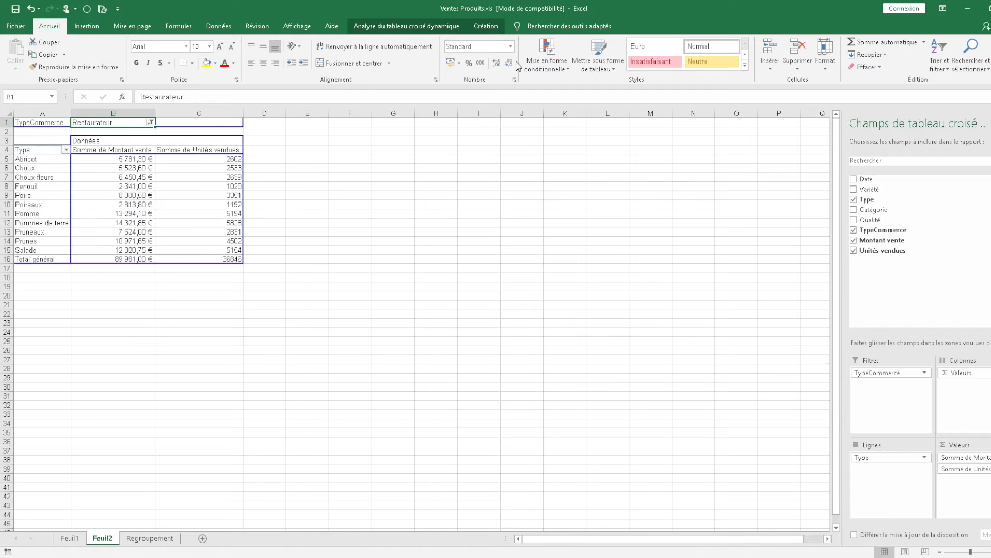
# Step: Examine the Restaurateur sales figures by product type, starting with the Abricot amount in B5
pyautogui.press('Down')
pyautogui.press('Down')
pyautogui.press('Down')
pyautogui.press('Down')
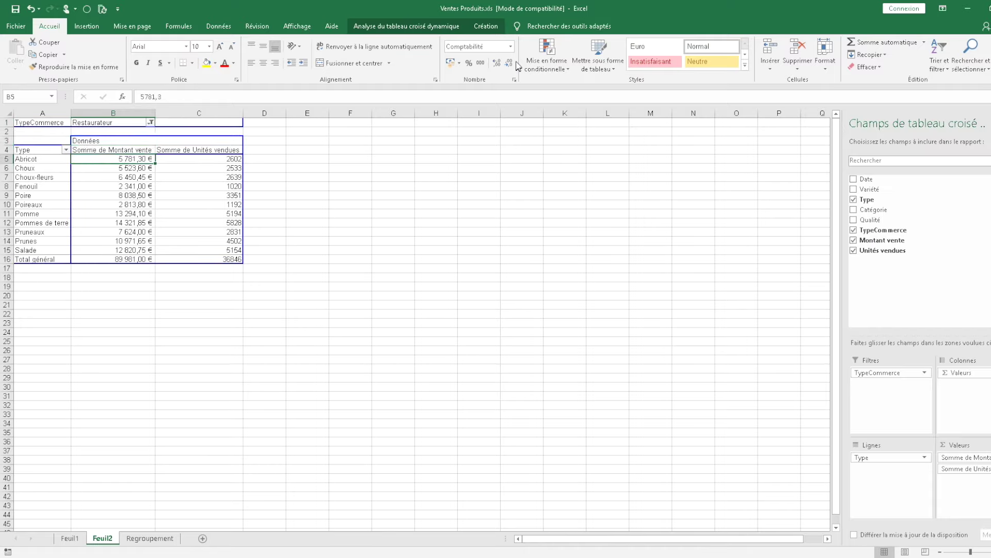